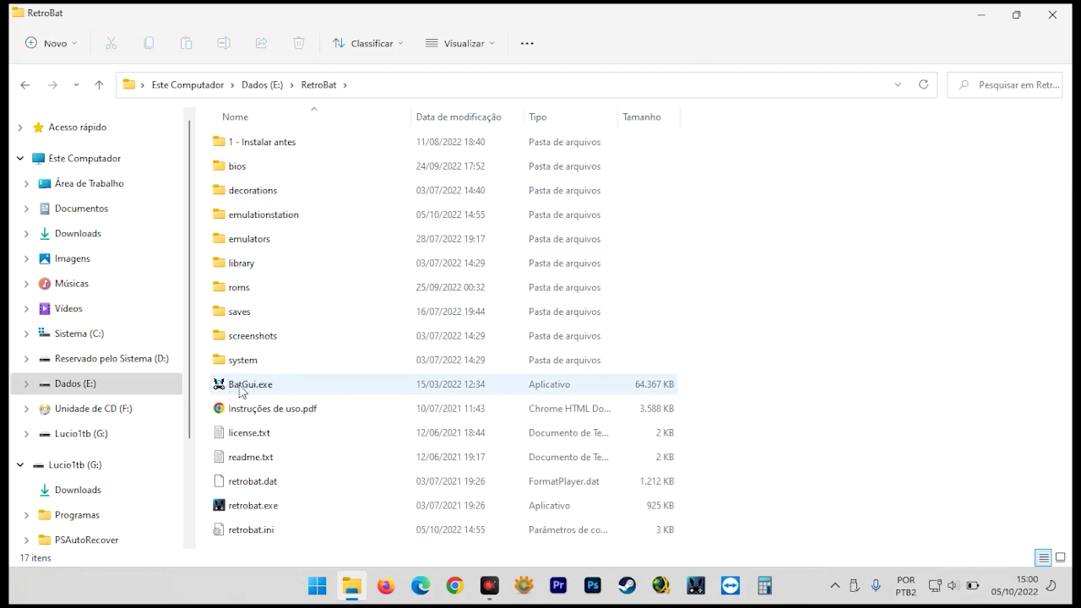
# Enable RetroBat's Auto start option in BatGui.exe, save the configuration, and close the settings window.
pyautogui.moveTo(251, 393)
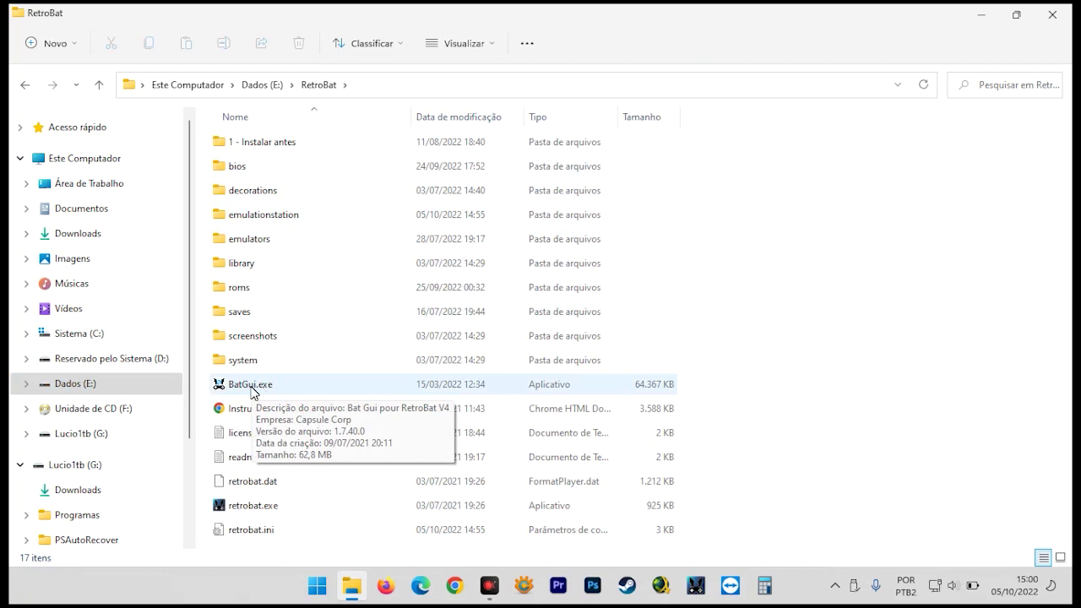
pyautogui.doubleClick(252, 389)
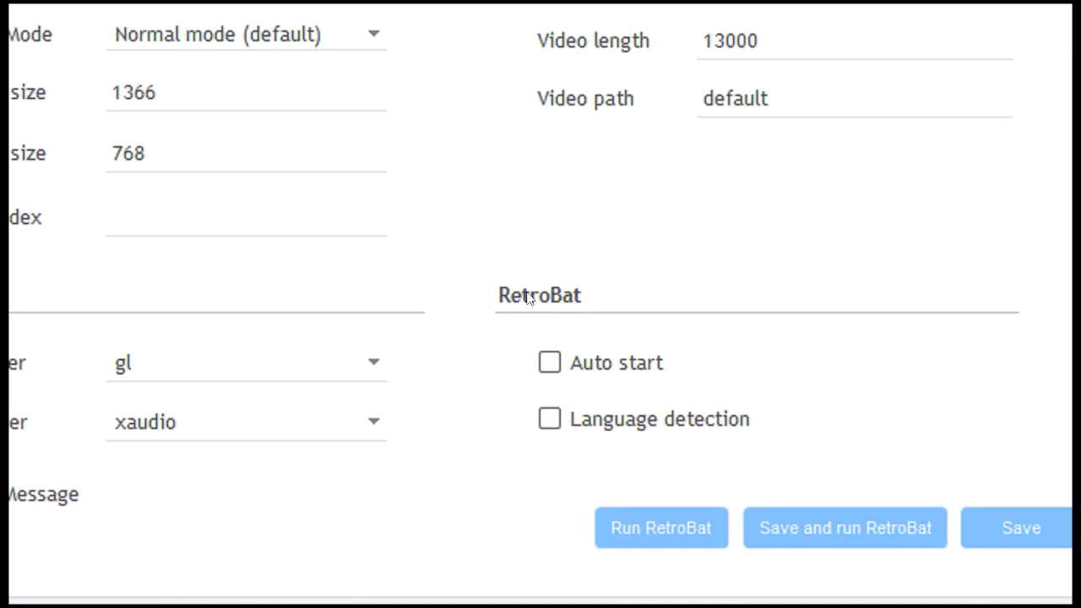
pyautogui.click(550, 365)
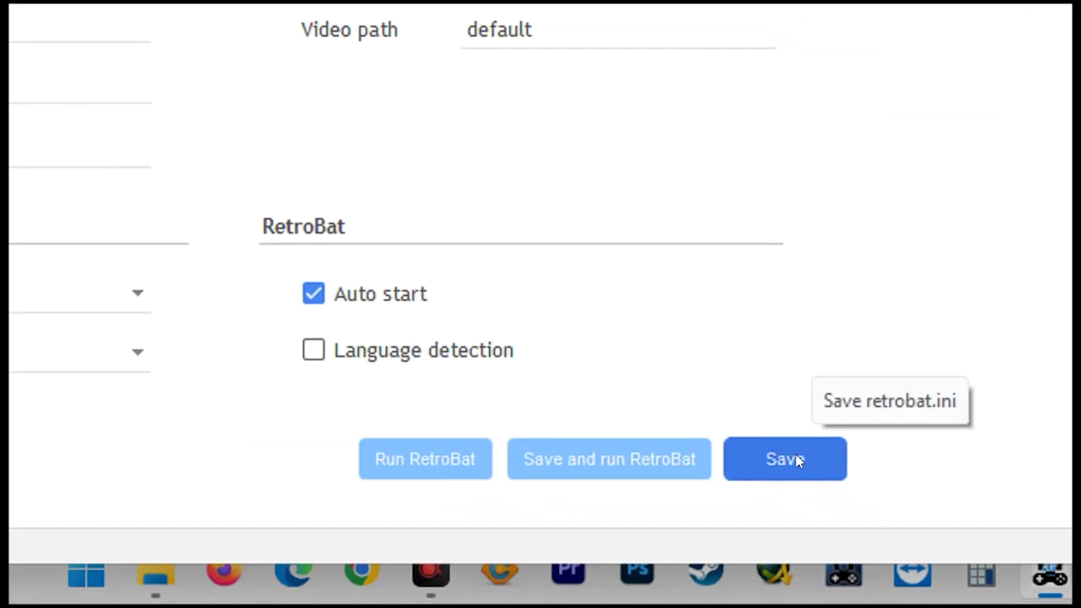
pyautogui.click(785, 458)
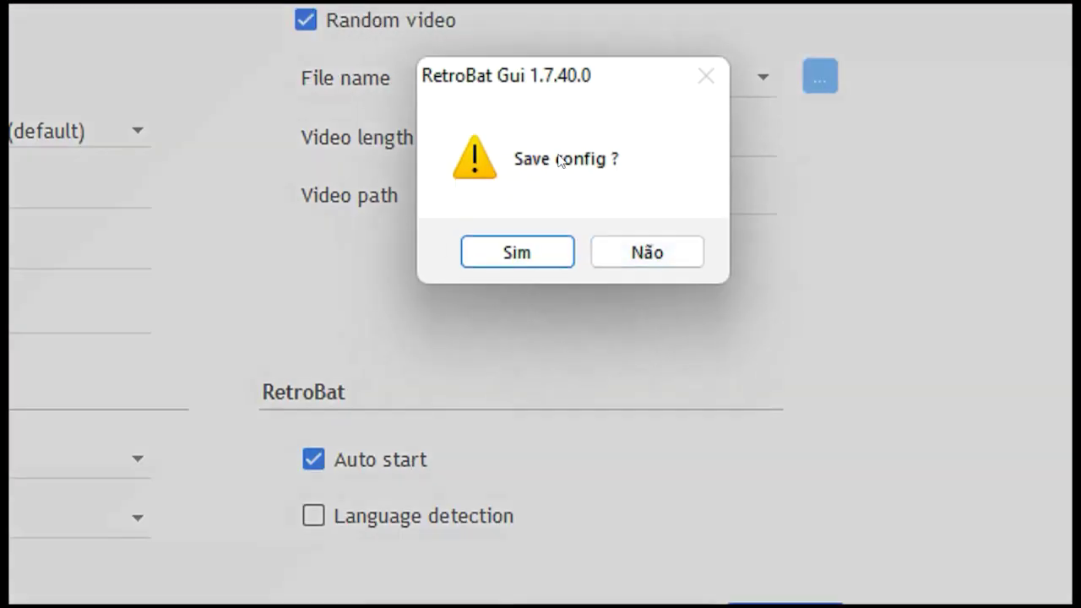
pyautogui.click(518, 252)
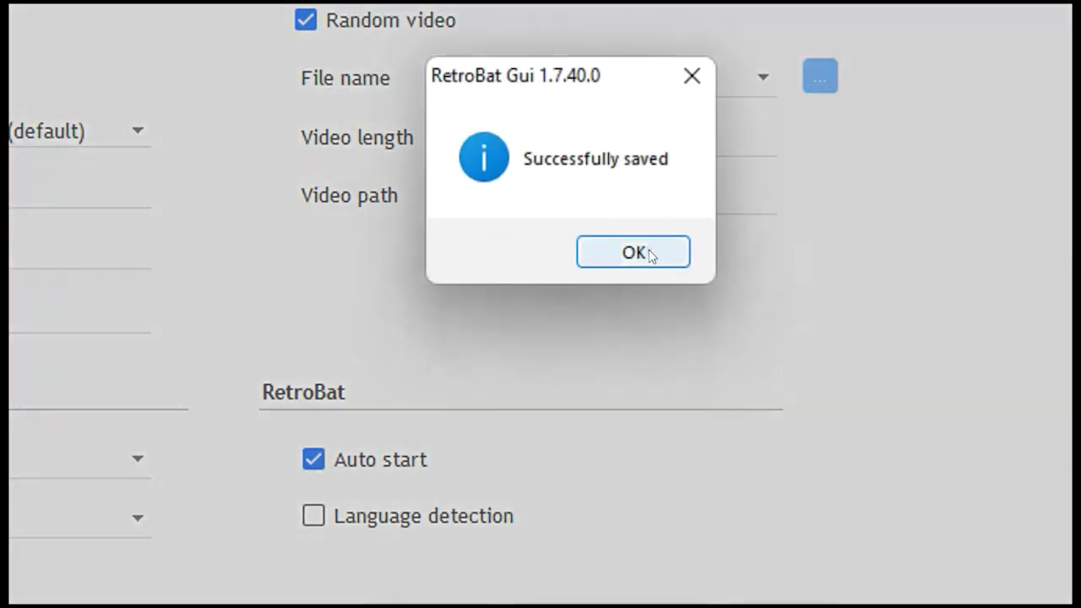
pyautogui.click(649, 249)
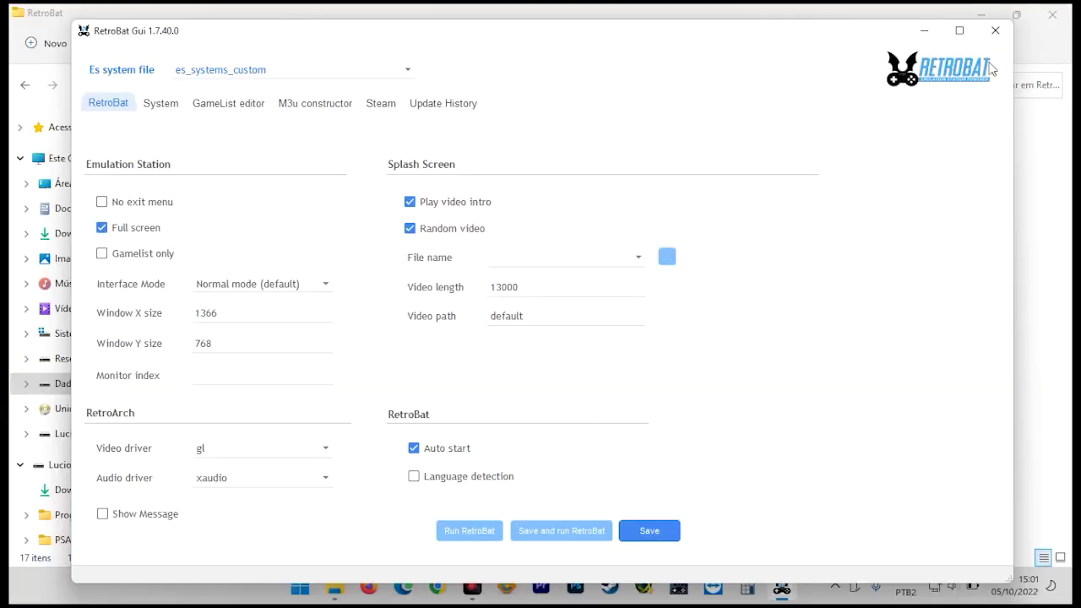
pyautogui.click(1002, 35)
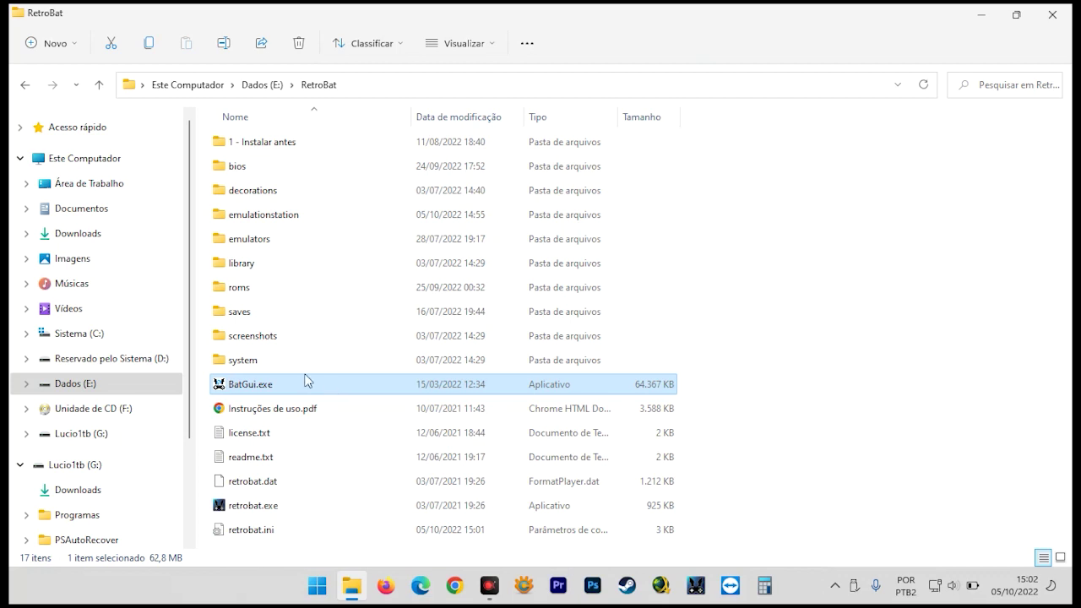
pyautogui.moveTo(250, 389)
pyautogui.click(314, 595)
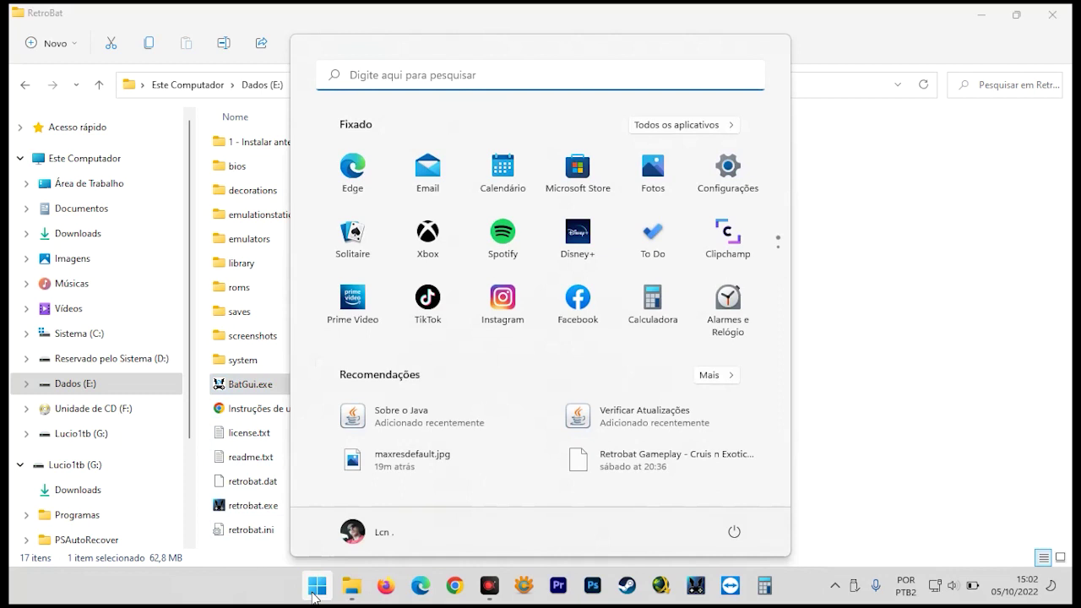
pyautogui.write('executar')
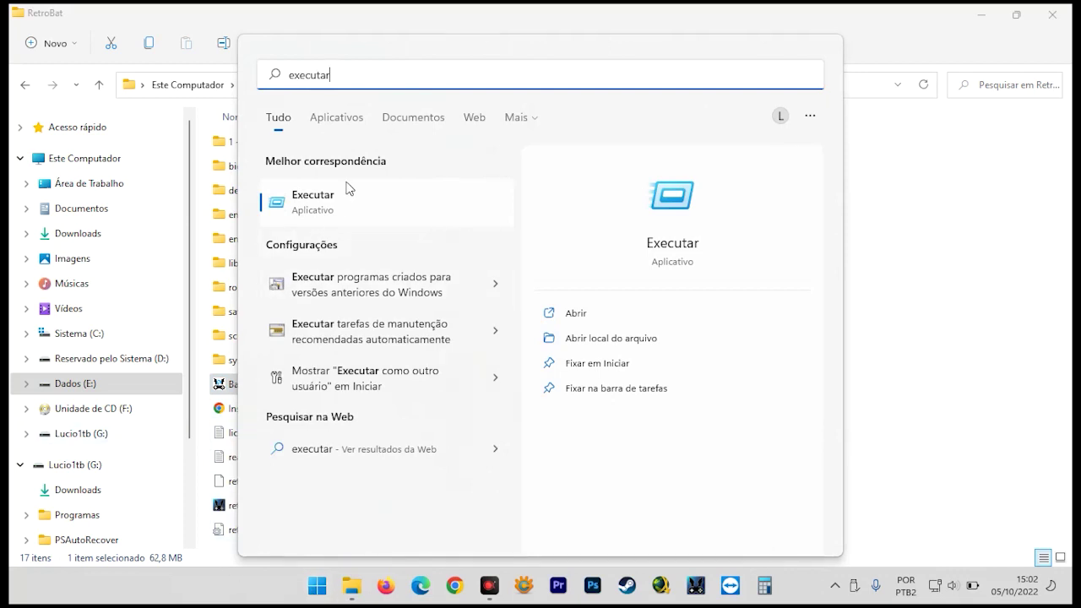
pyautogui.click(335, 209)
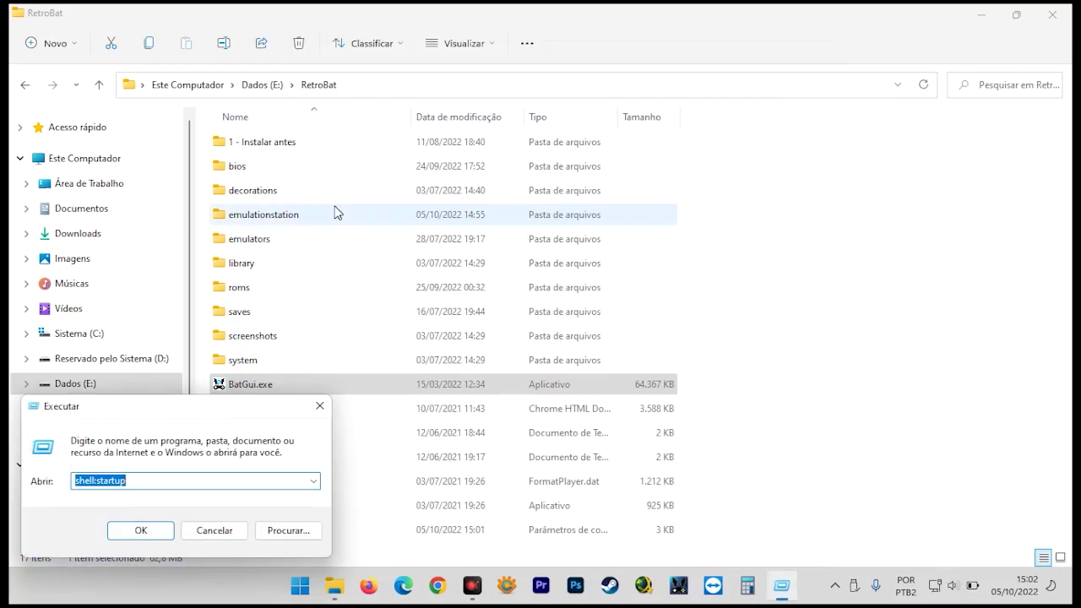
pyautogui.hotkey('alt', 'F4')
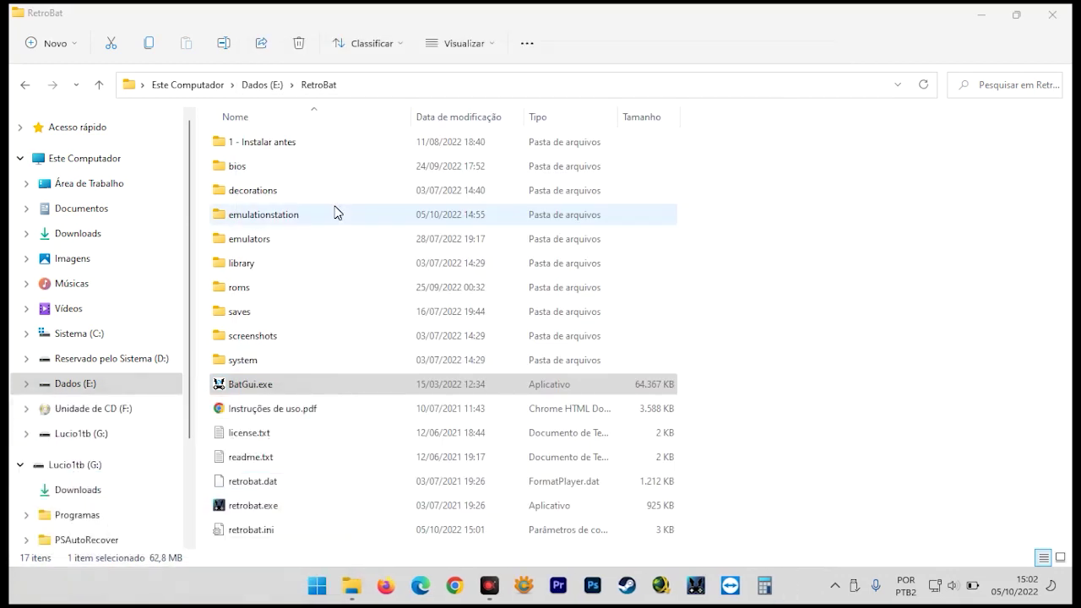
pyautogui.hotkey('alt', 'F4')
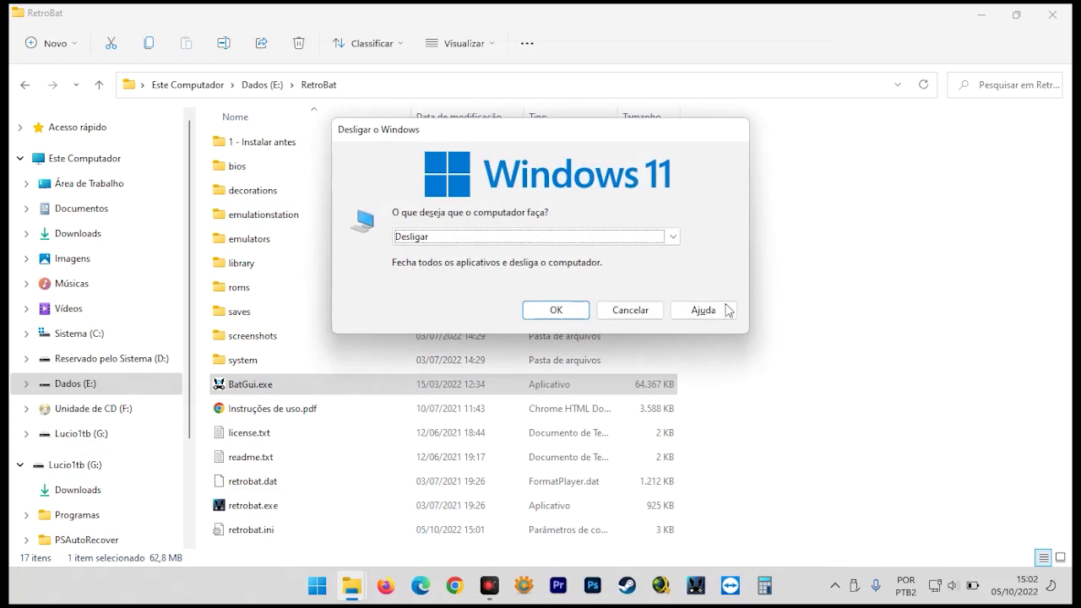
pyautogui.click(657, 310)
# Close the RetroBat folder window and open the Windows startup folder by running shell:startup.
pyautogui.click(1053, 14)
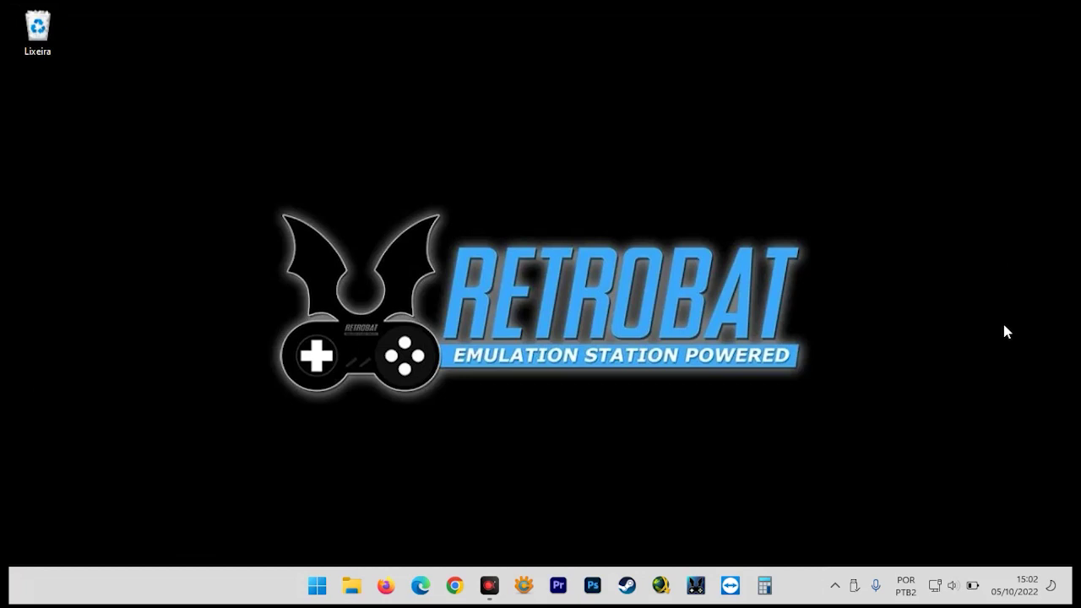
pyautogui.press('super+r')
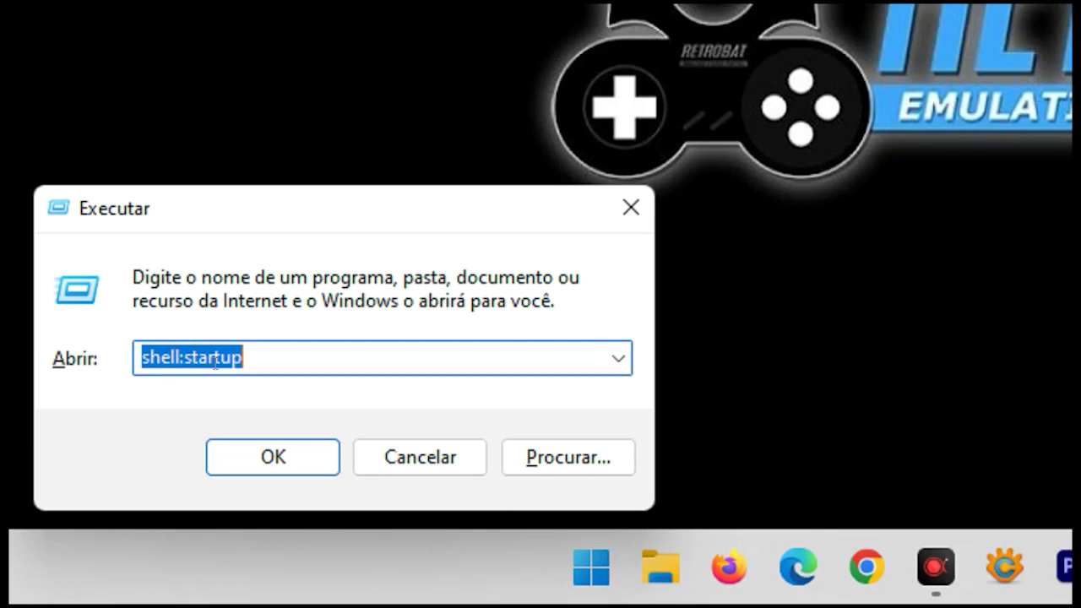
pyautogui.click(272, 463)
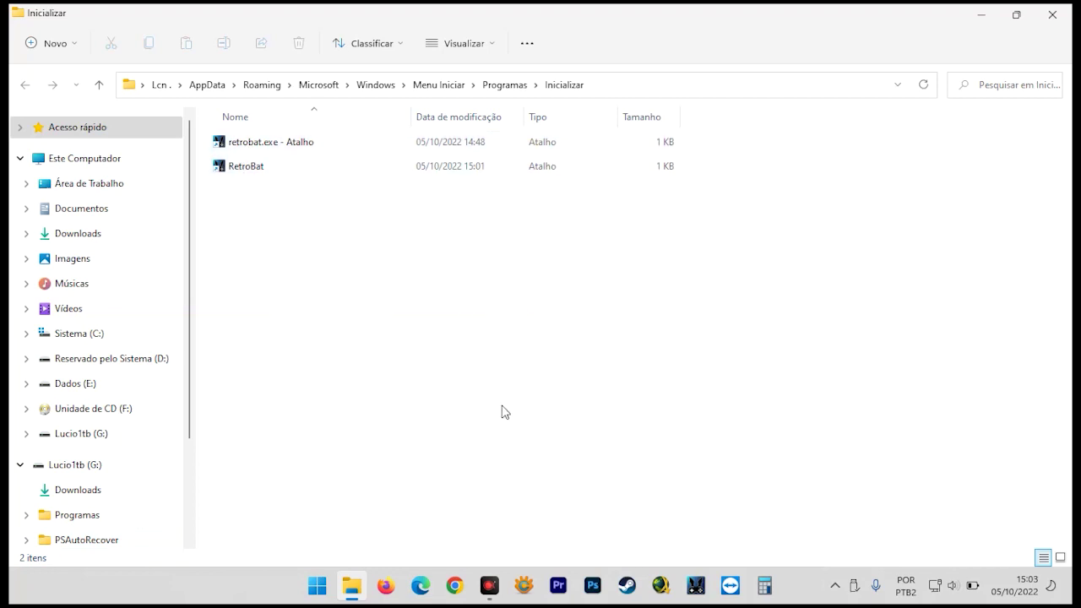
# Delete both RetroBat shortcuts from the Inicializar startup folder.
pyautogui.click(250, 144)
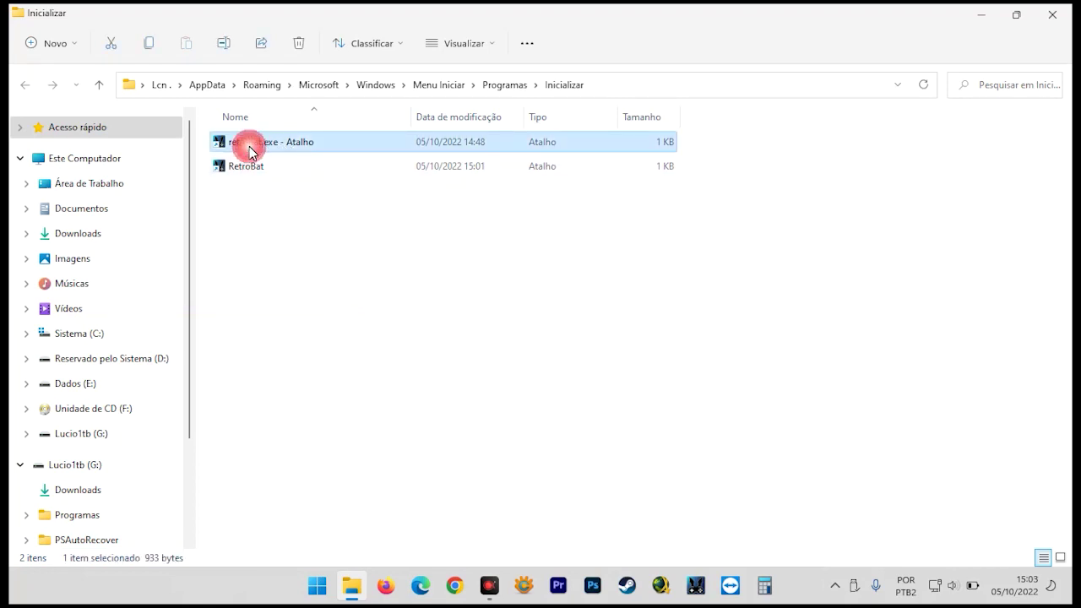
pyautogui.hotkey('ctrl', 'a')
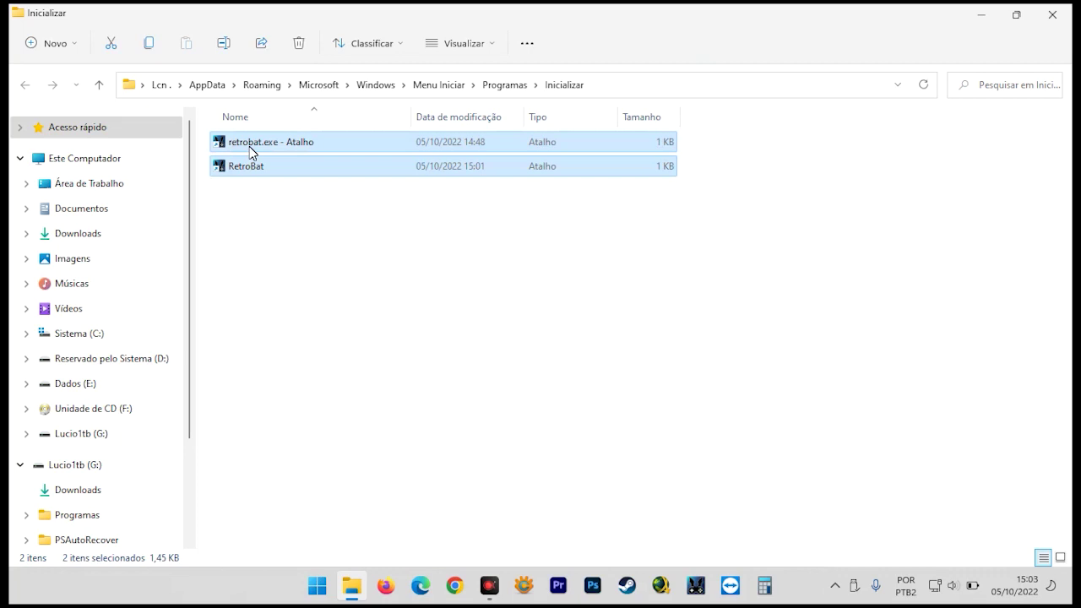
pyautogui.press('Delete')
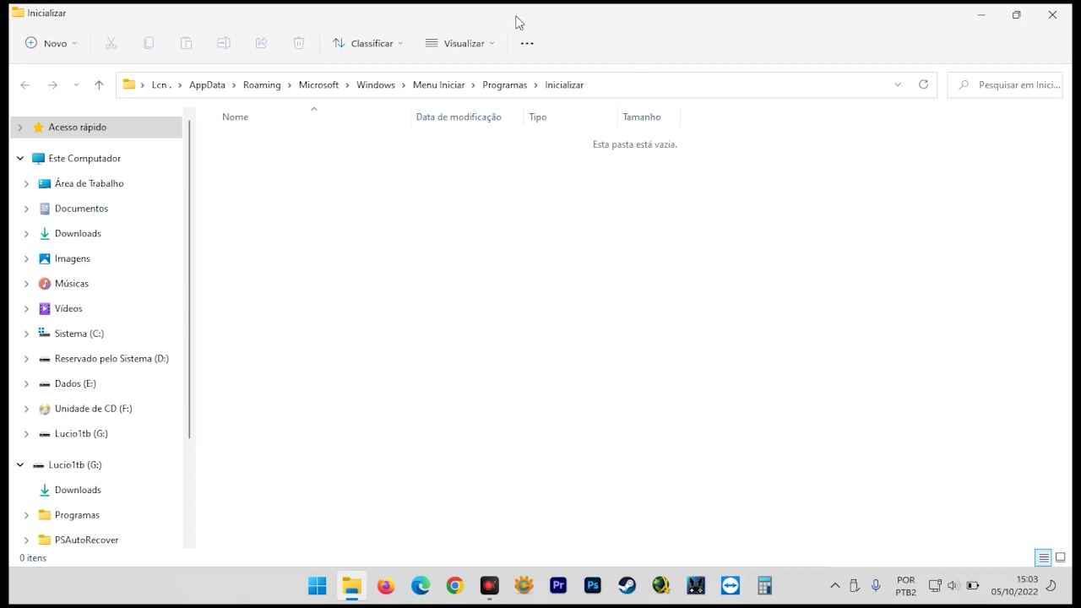
# Place a new window of drive Dados (E:) side by side with the Inicializar window and open its RetroBat folder.
pyautogui.moveTo(490, 19); pyautogui.dragTo(1080, 142)
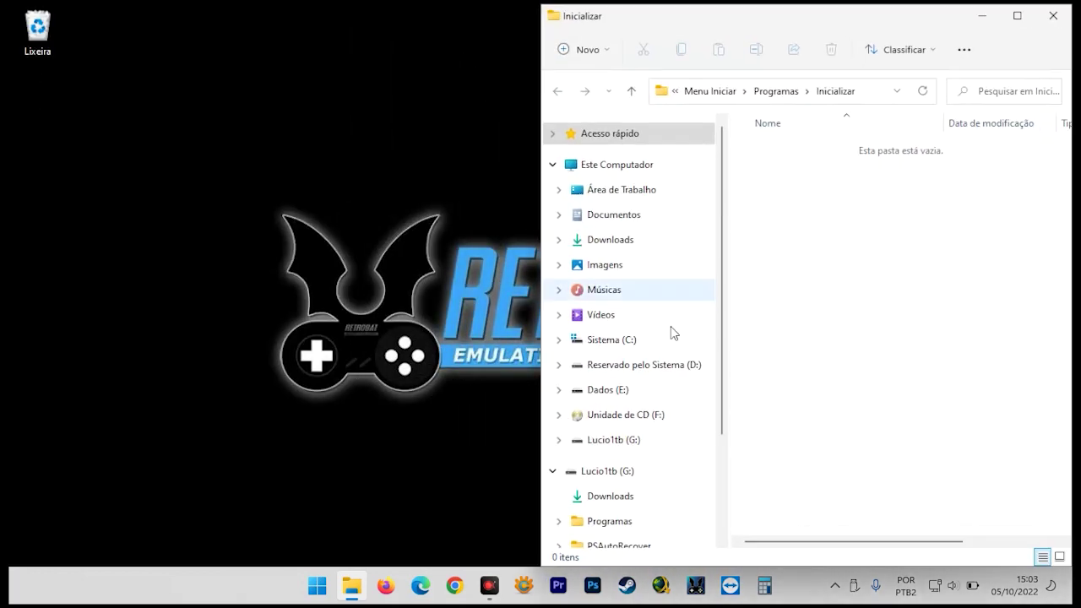
pyautogui.rightClick(604, 394)
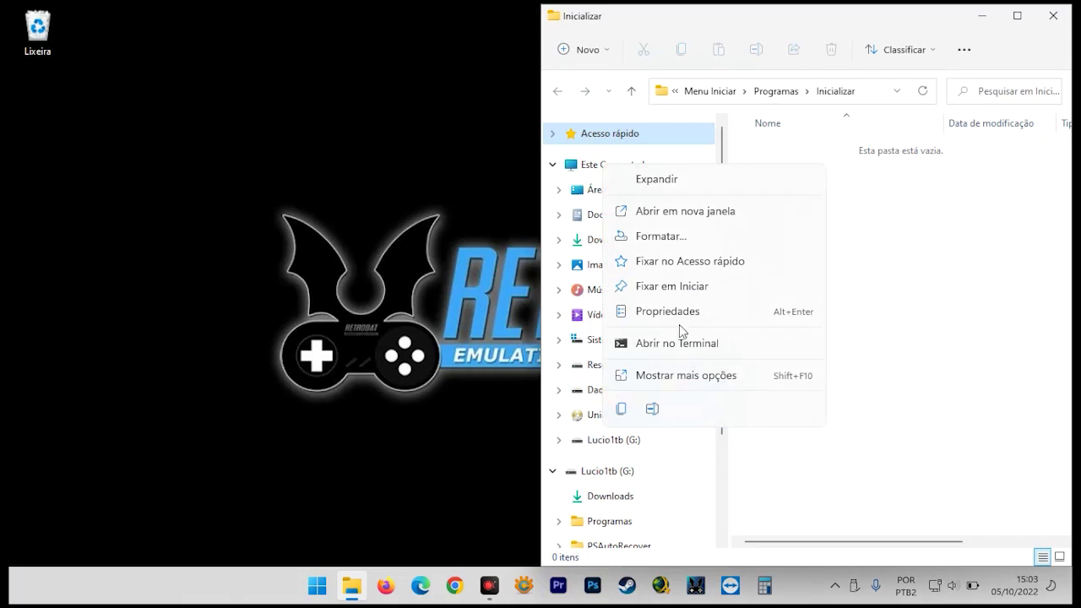
pyautogui.click(676, 212)
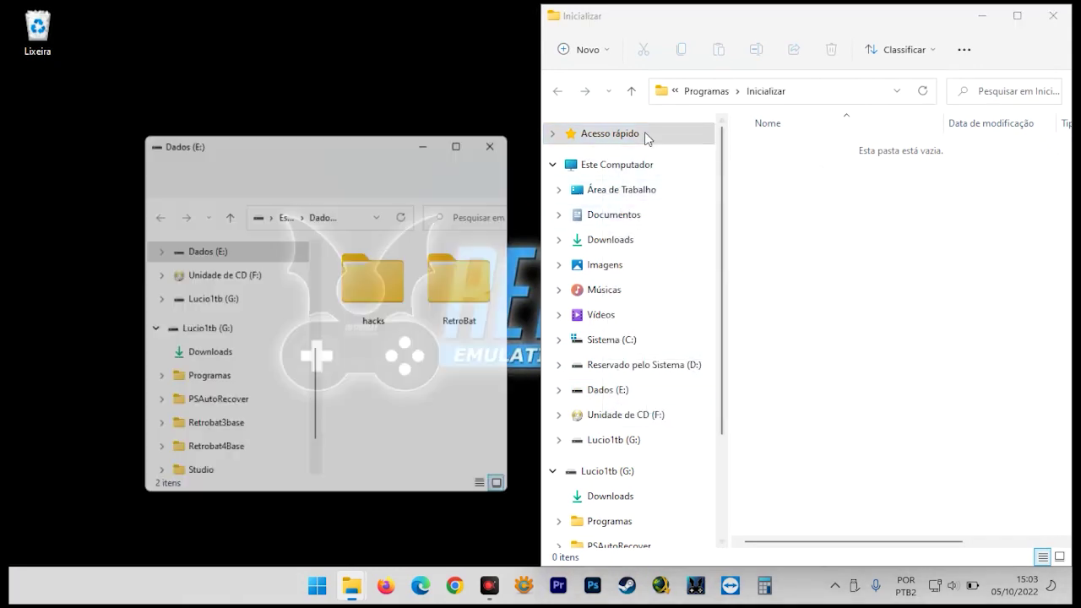
pyautogui.moveTo(321, 135); pyautogui.dragTo(10, 150)
pyautogui.click(298, 218)
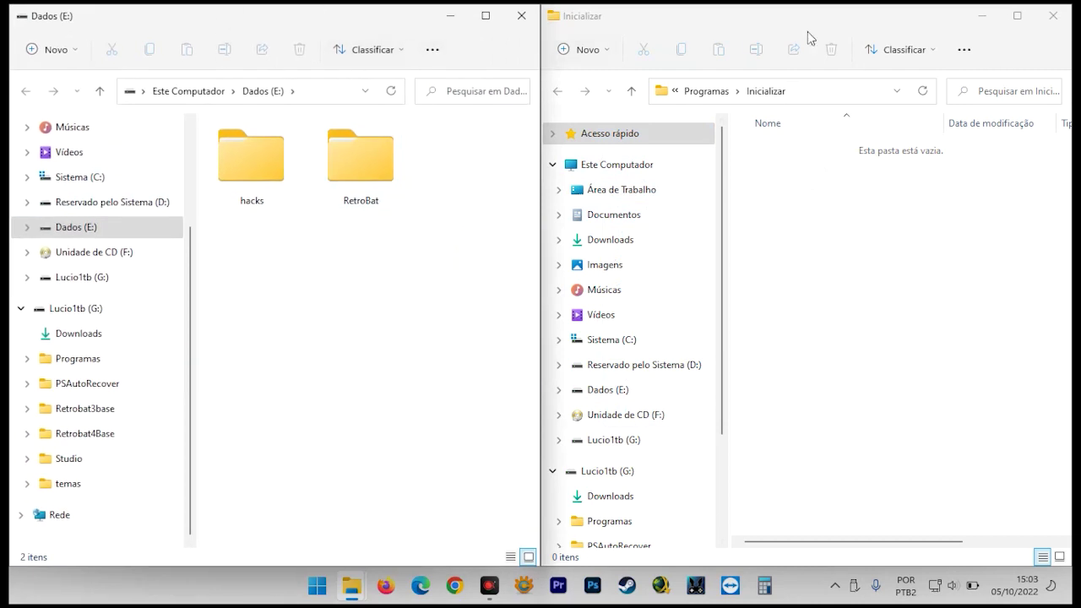
pyautogui.doubleClick(359, 172)
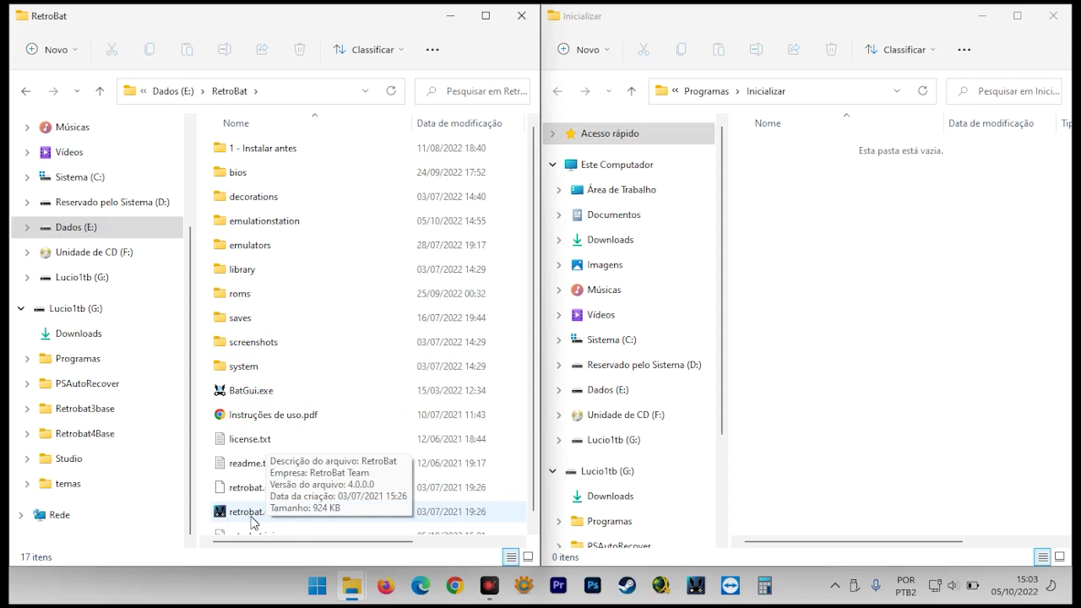
# Create a desktop shortcut to retrobat.exe.
pyautogui.click(253, 520)
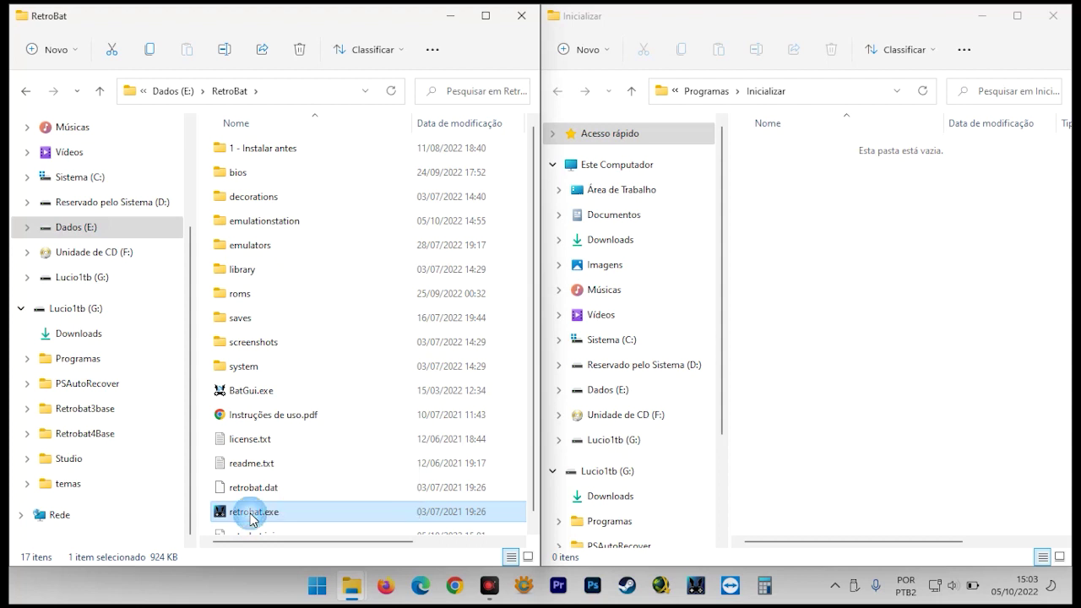
pyautogui.rightClick(252, 517)
pyautogui.click(346, 499)
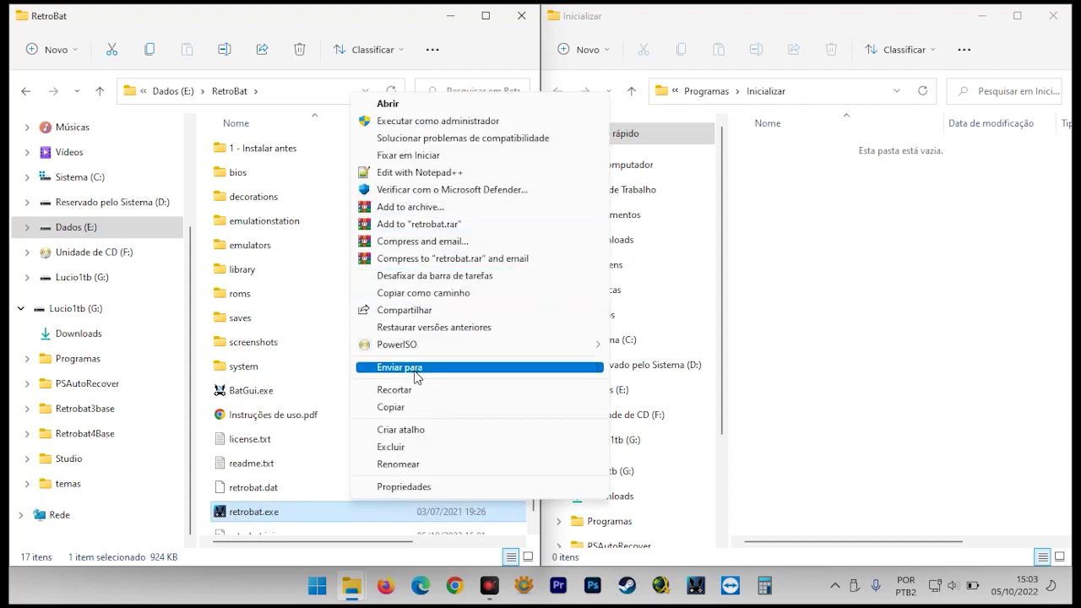
pyautogui.moveTo(486, 372)
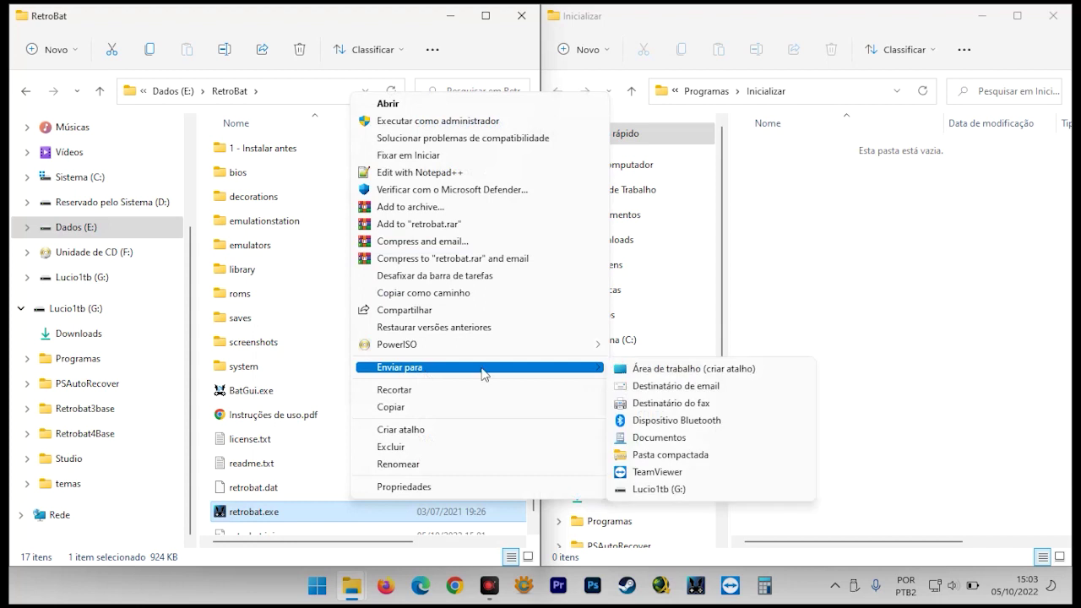
pyautogui.click(700, 372)
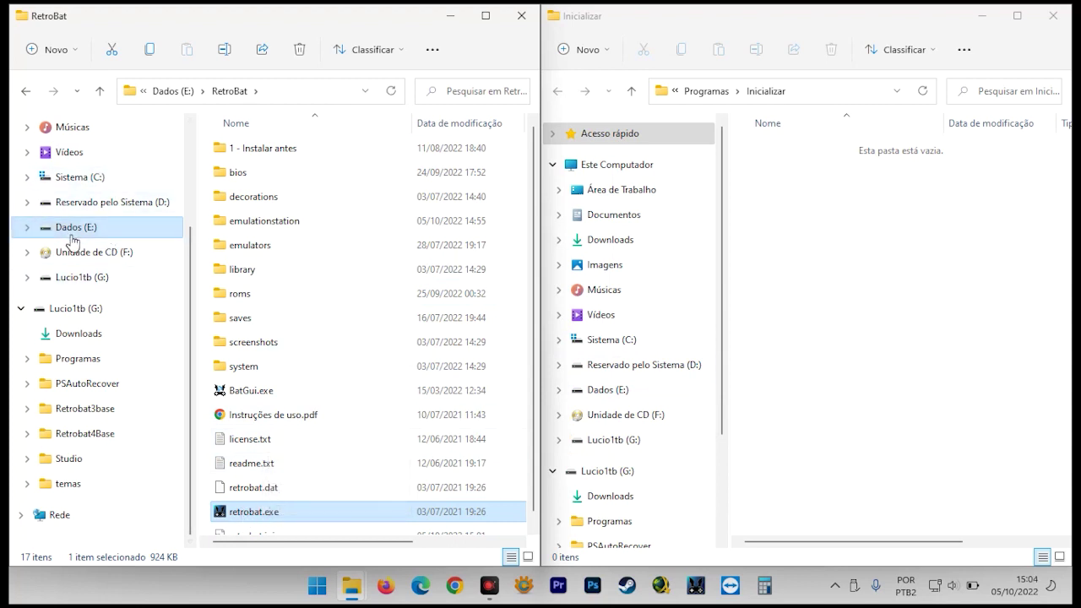
# Move the retrobat.exe shortcut from the desktop folder into the Inicializar startup folder and close both folder windows.
pyautogui.scroll(2, 72, 242)
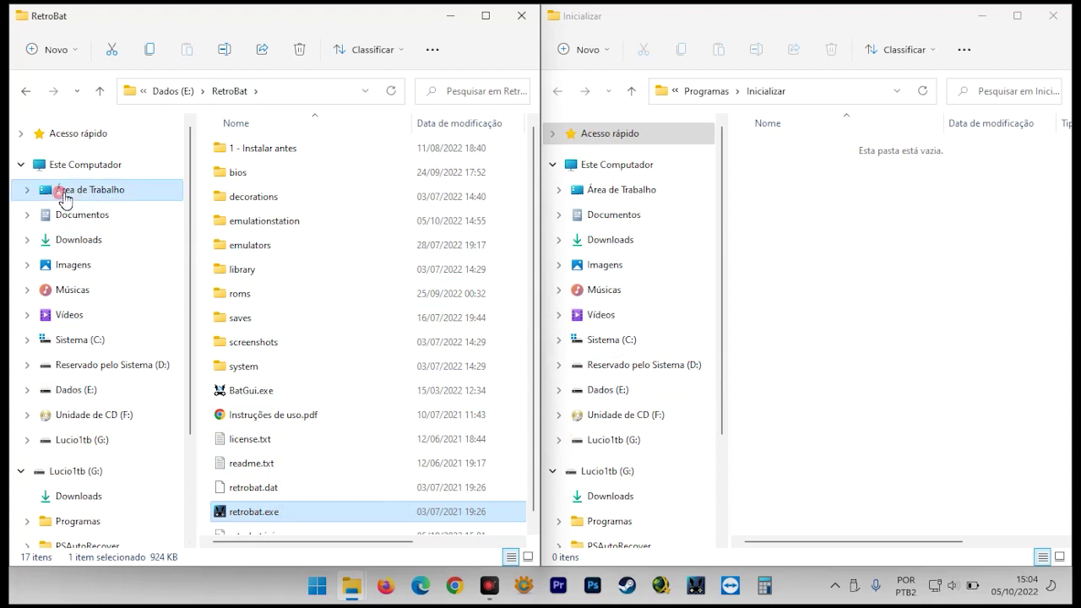
pyautogui.click(65, 192)
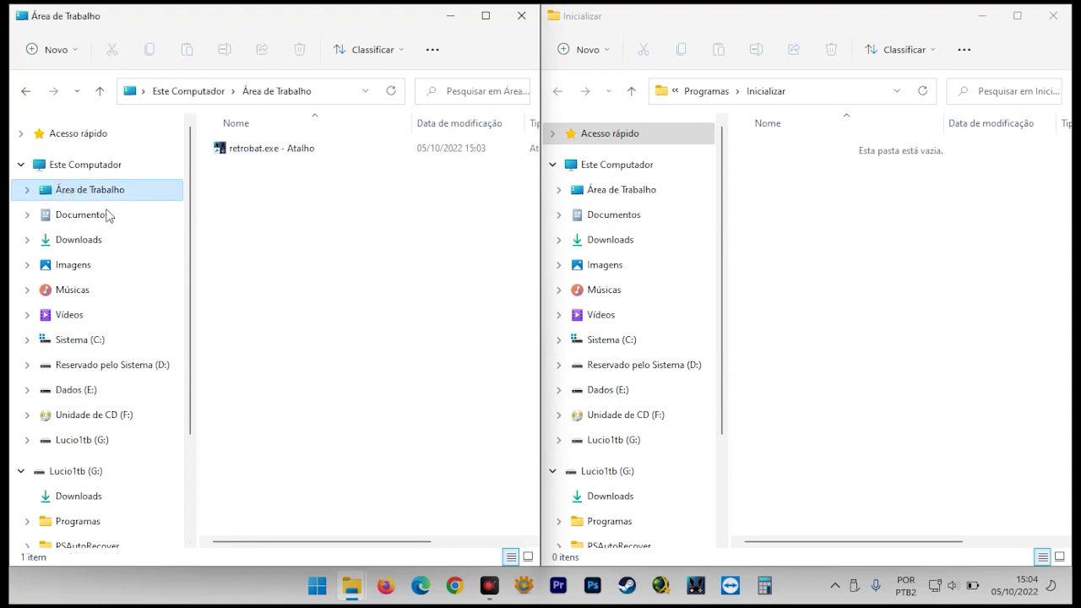
pyautogui.click(263, 155)
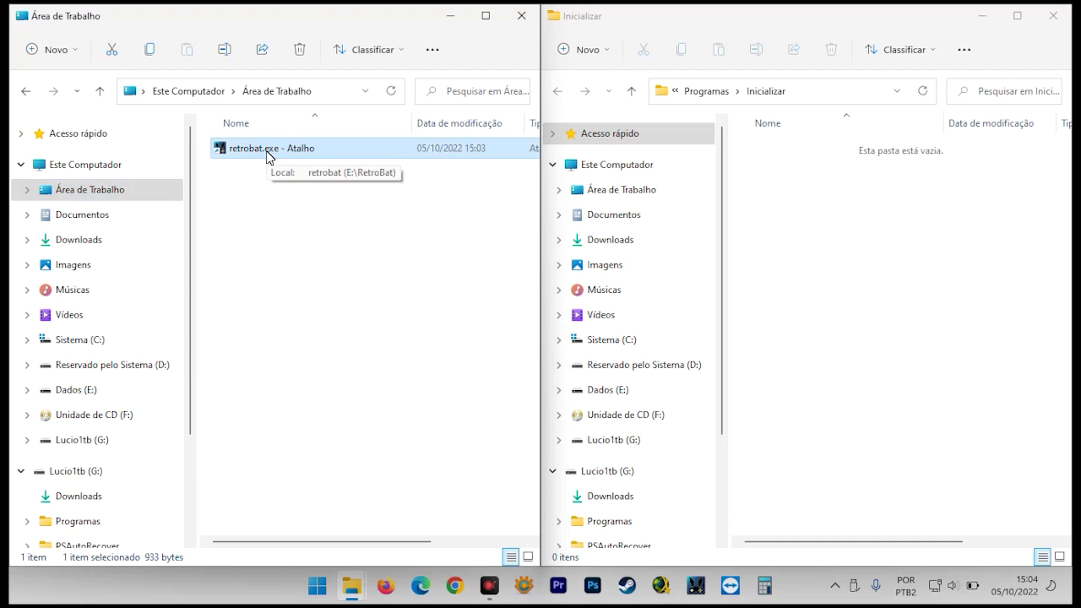
pyautogui.moveTo(268, 156); pyautogui.dragTo(899, 310)
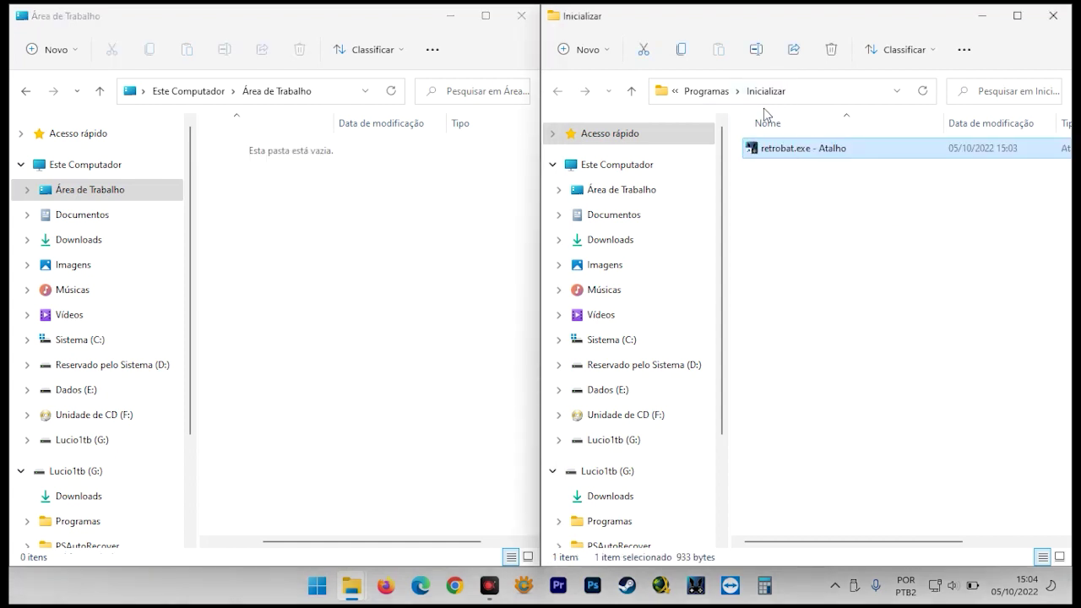
pyautogui.click(1054, 19)
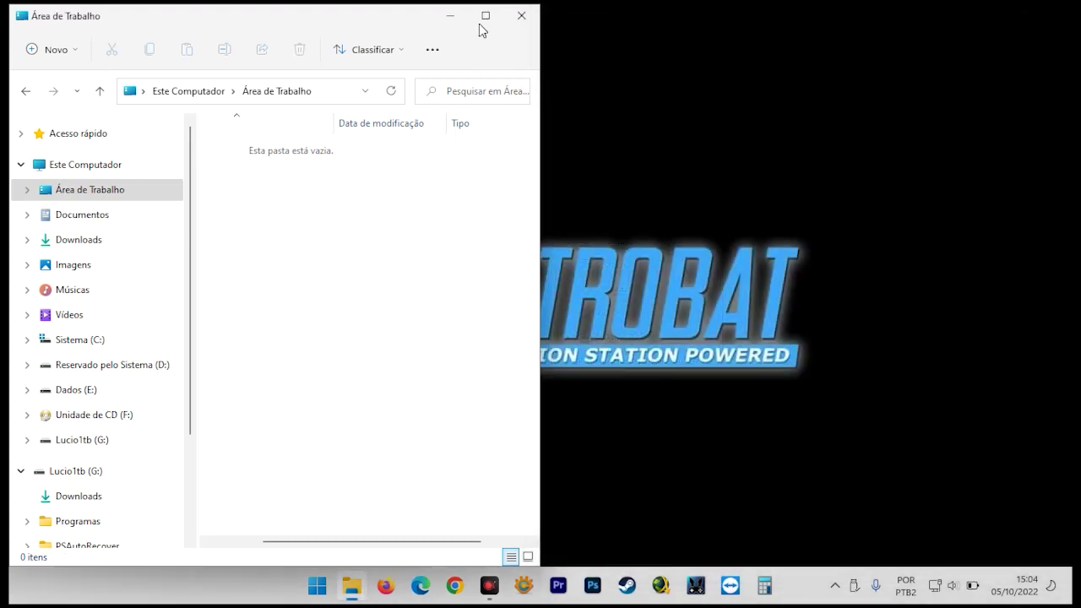
pyautogui.click(523, 19)
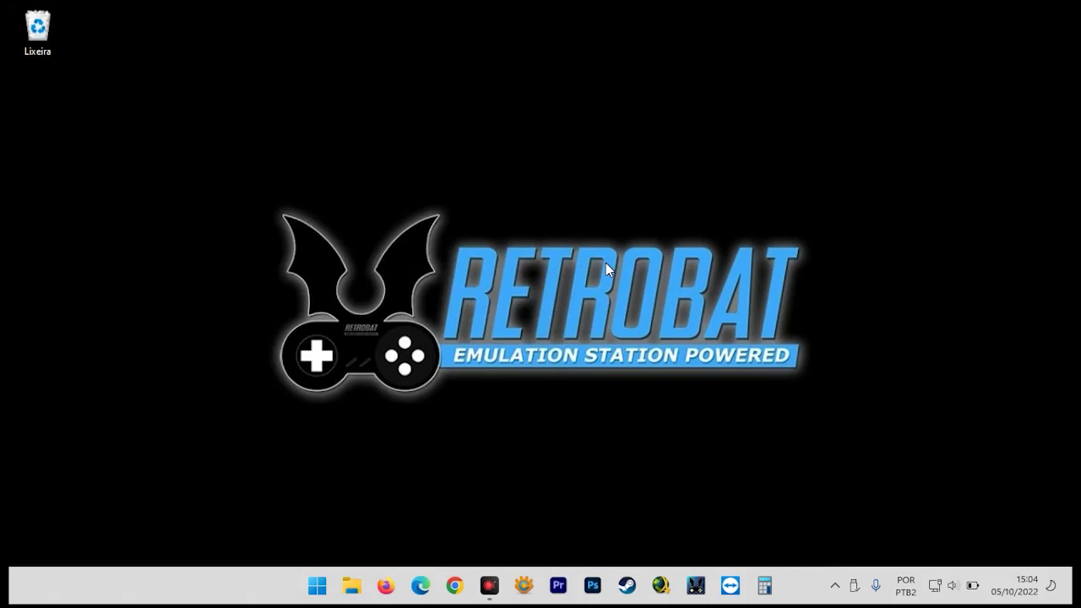
# Open System Configuration (msconfig) and hide all Microsoft services in its list of services.
pyautogui.press('super')
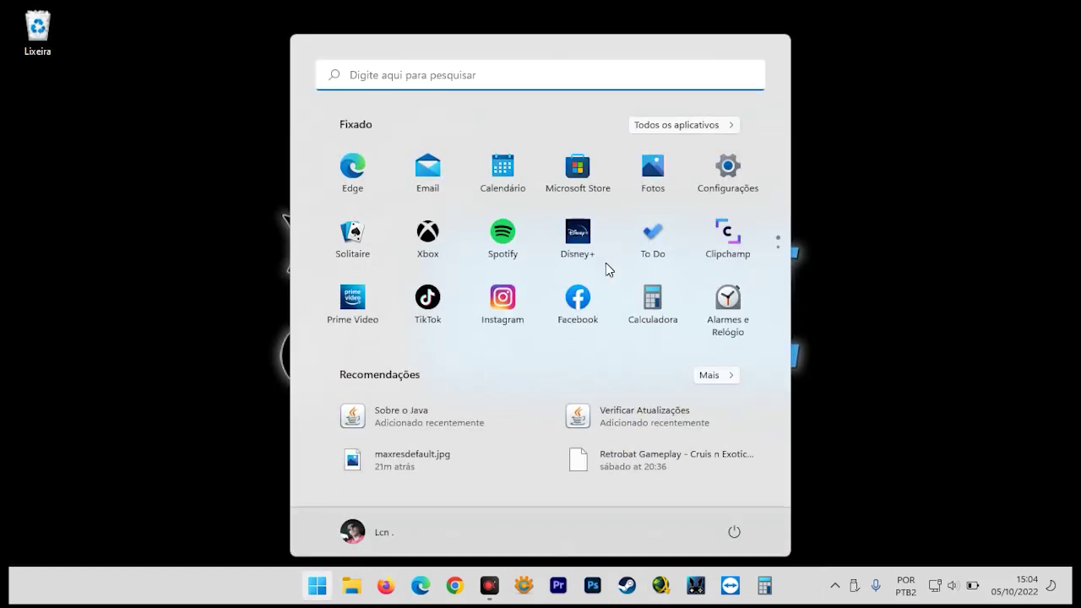
pyautogui.write('msconfig')
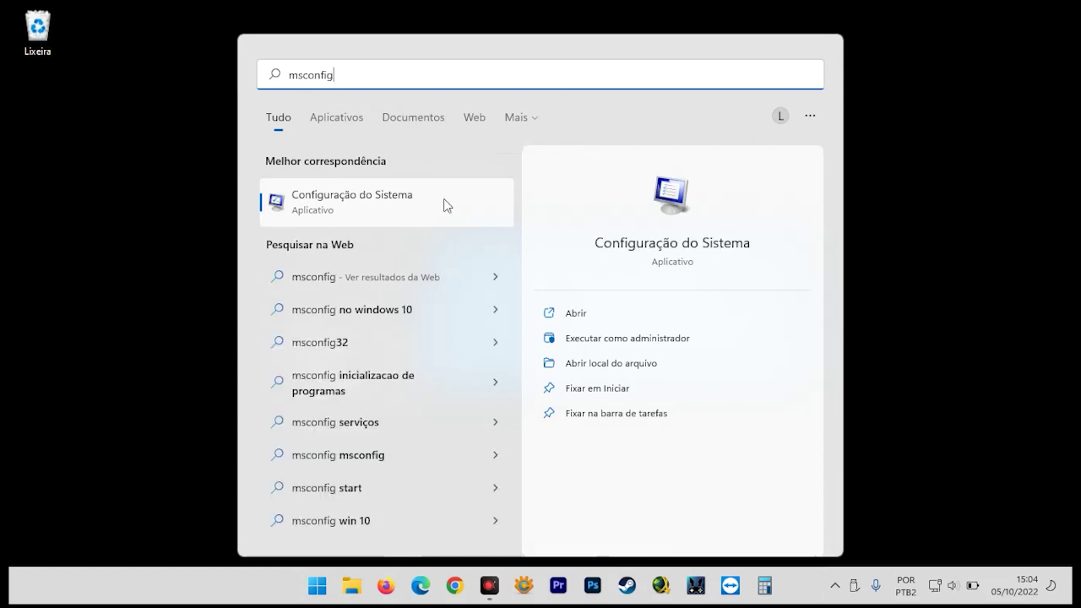
pyautogui.click(343, 210)
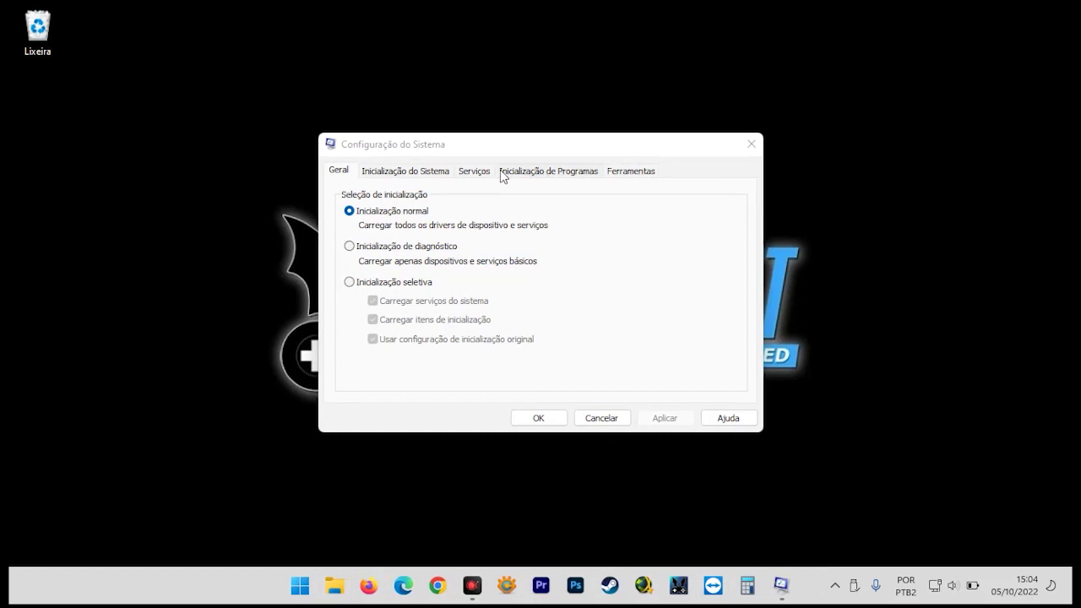
pyautogui.click(473, 172)
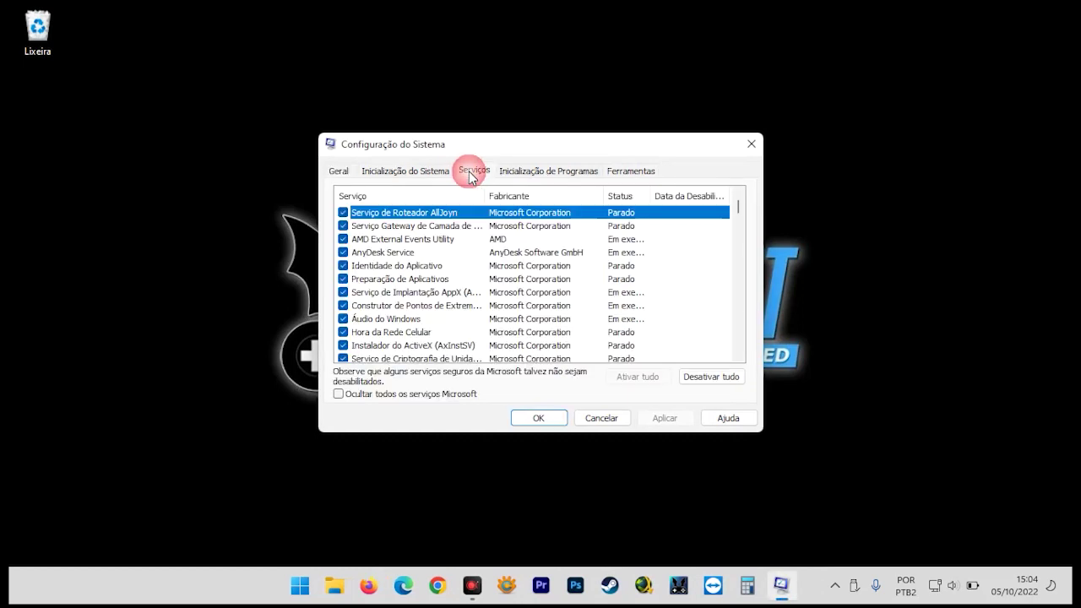
pyautogui.click(338, 394)
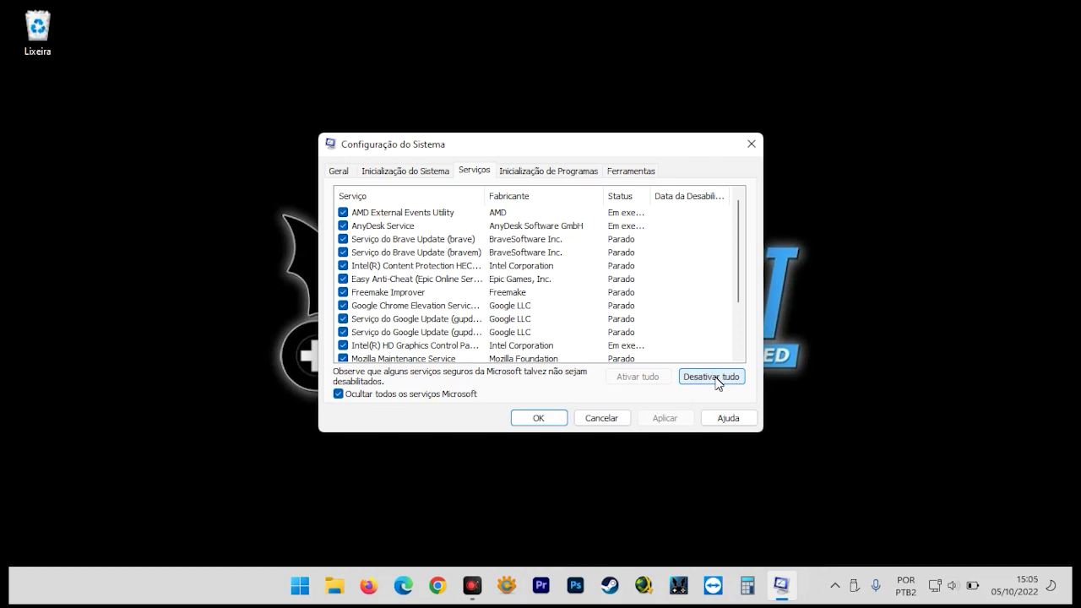
# Open Task Manager's startup list from System Configuration and enable the Windows Security notification entry.
pyautogui.click(536, 173)
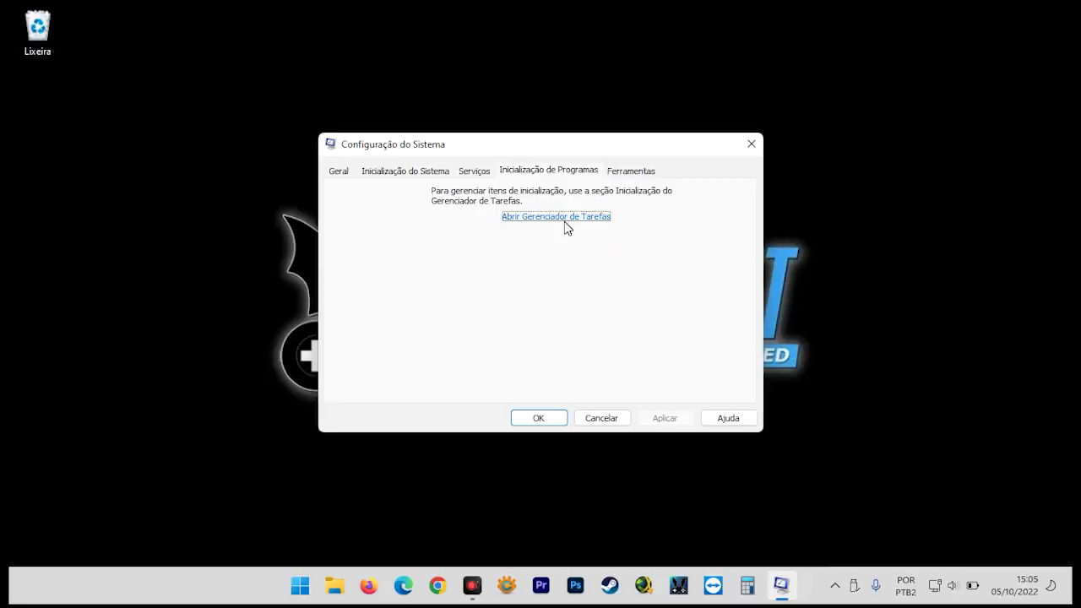
pyautogui.click(564, 222)
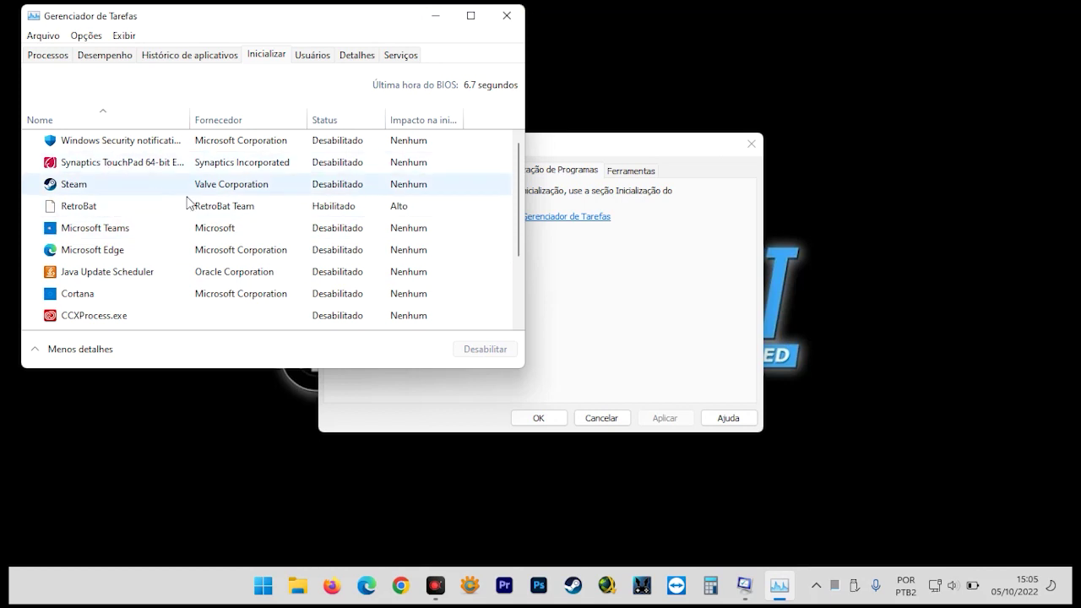
pyautogui.click(116, 142)
pyautogui.click(471, 351)
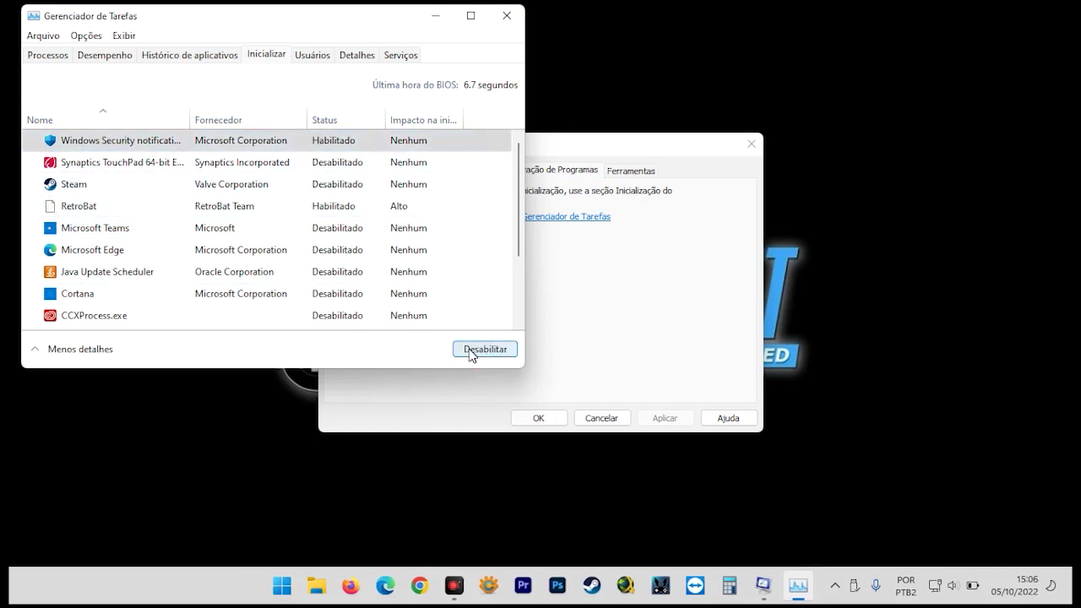
# Check the Synaptics TouchPad and RetroBat startup entries, leaving their settings as they are, and close Task Manager.
pyautogui.click(112, 173)
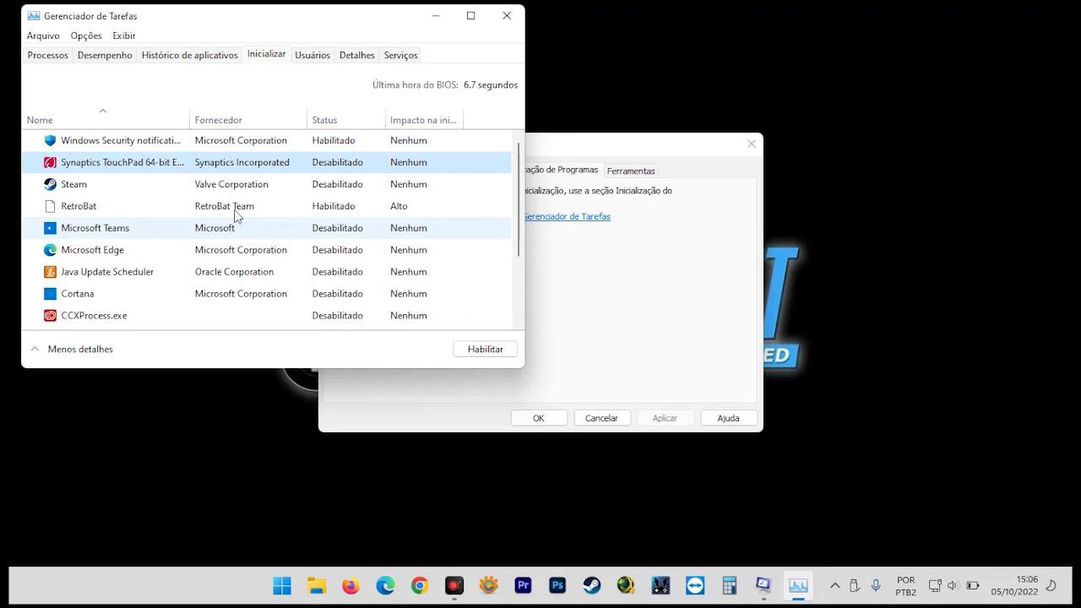
pyautogui.click(127, 208)
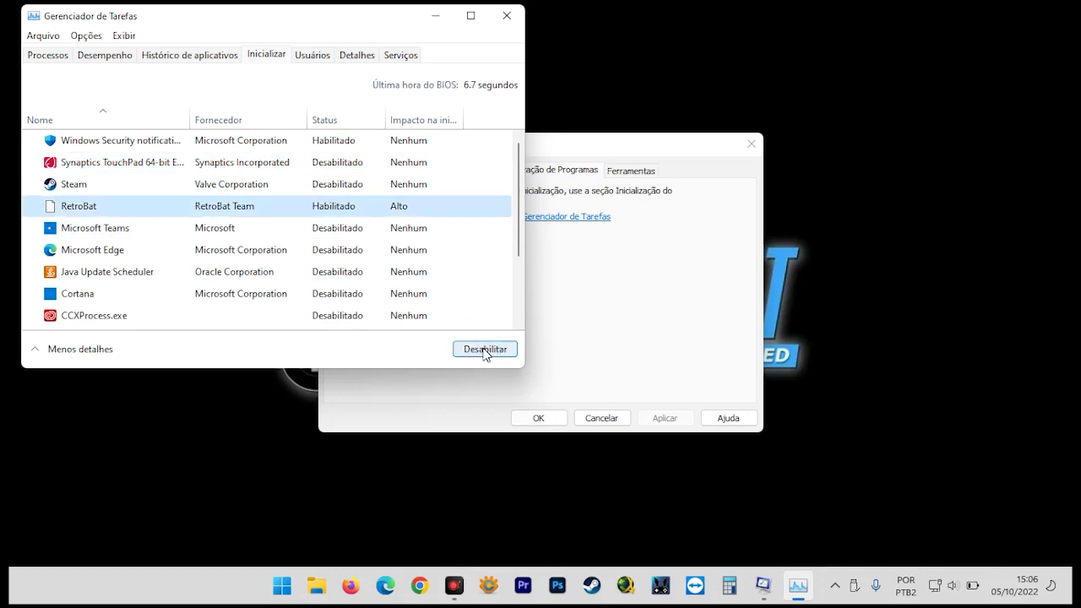
pyautogui.click(507, 15)
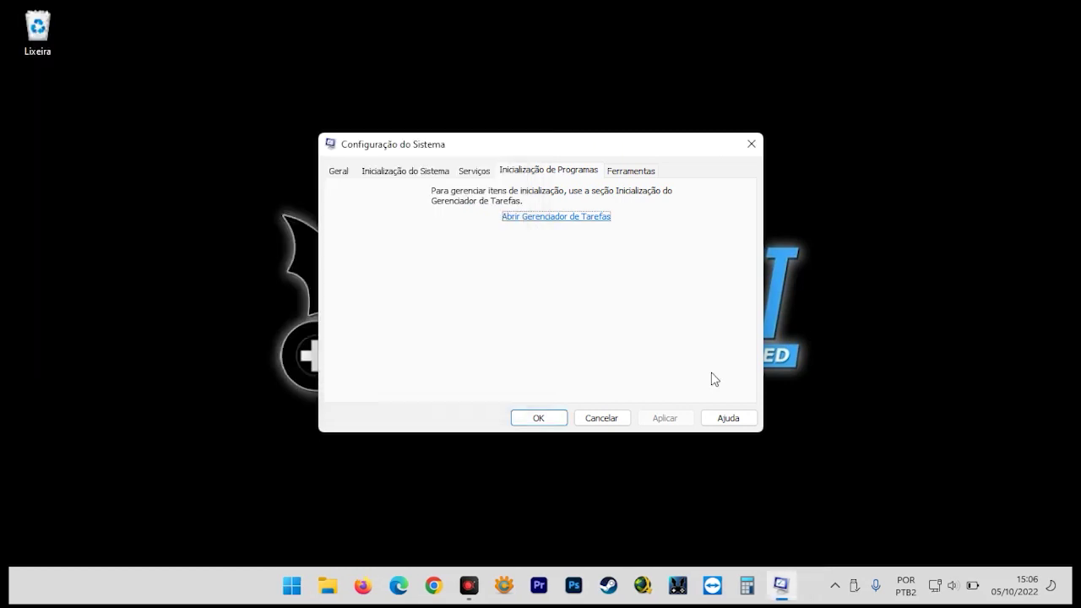